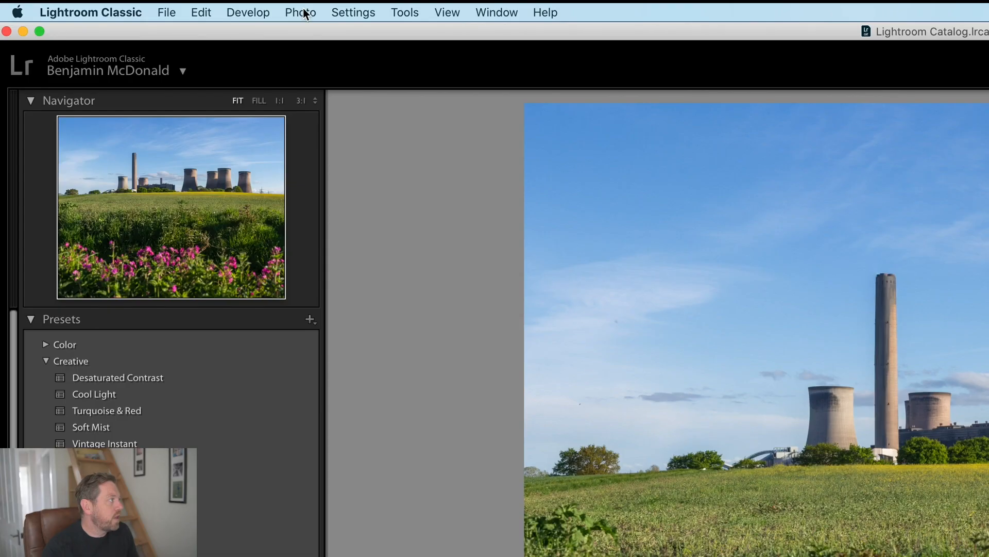
- Send the power station photo from Lightroom Classic to Adobe Photoshop 2020 for editing
{"action": "left_click", "coordinate": [301, 13]}
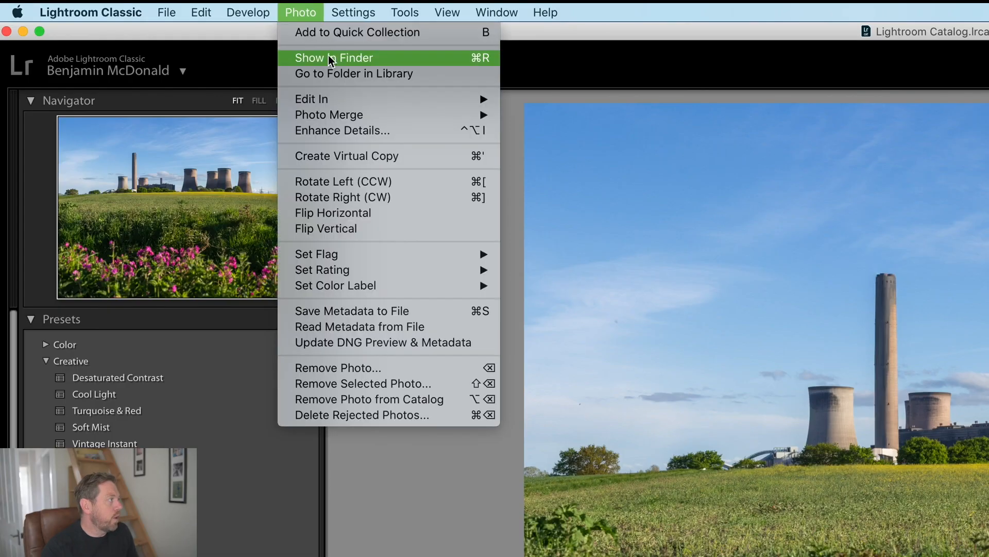
{"action": "mouse_move", "coordinate": [334, 98]}
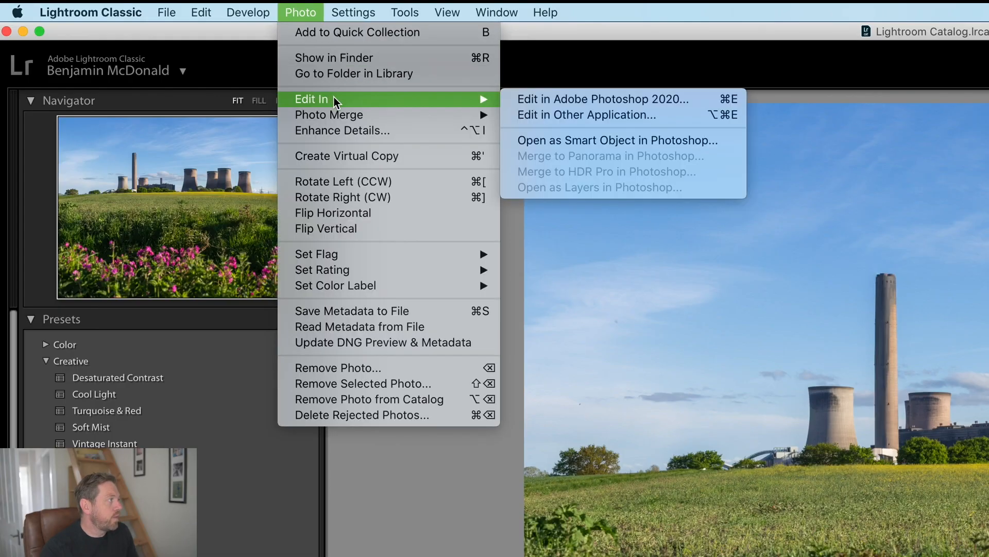
{"action": "left_click", "coordinate": [554, 101]}
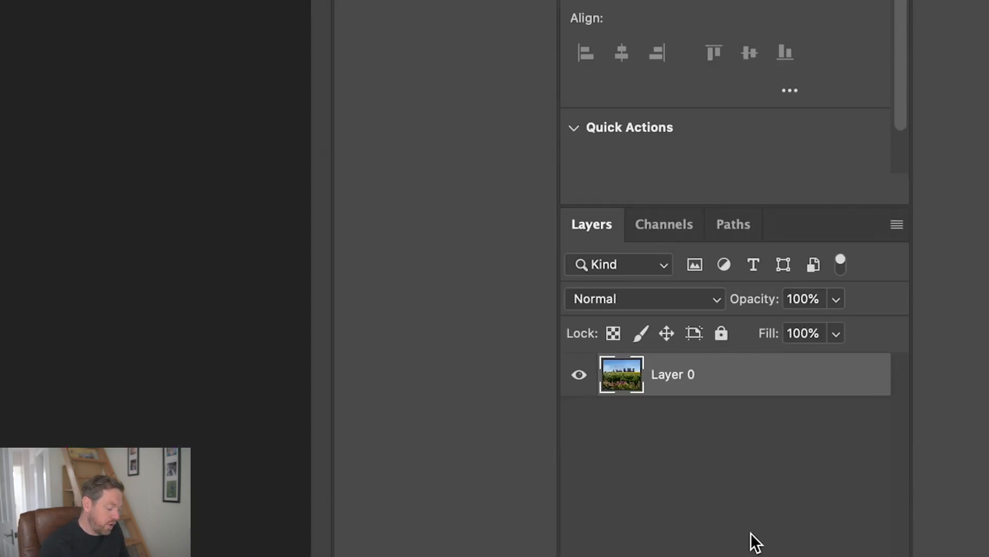
- Stamp the visible image onto a new layer above Layer 0 and apply a Gaussian Blur with a 30-pixel radius
{"action": "key", "text": "super+shift+alt+n"}
{"action": "key", "text": "super+shift+alt+e"}
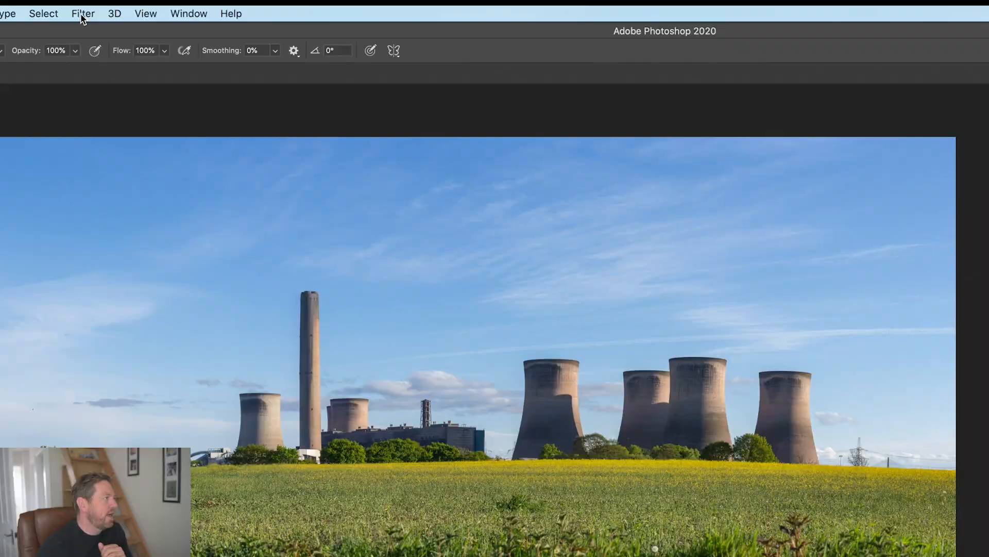
{"action": "left_click", "coordinate": [187, 24]}
{"action": "mouse_move", "coordinate": [225, 119]}
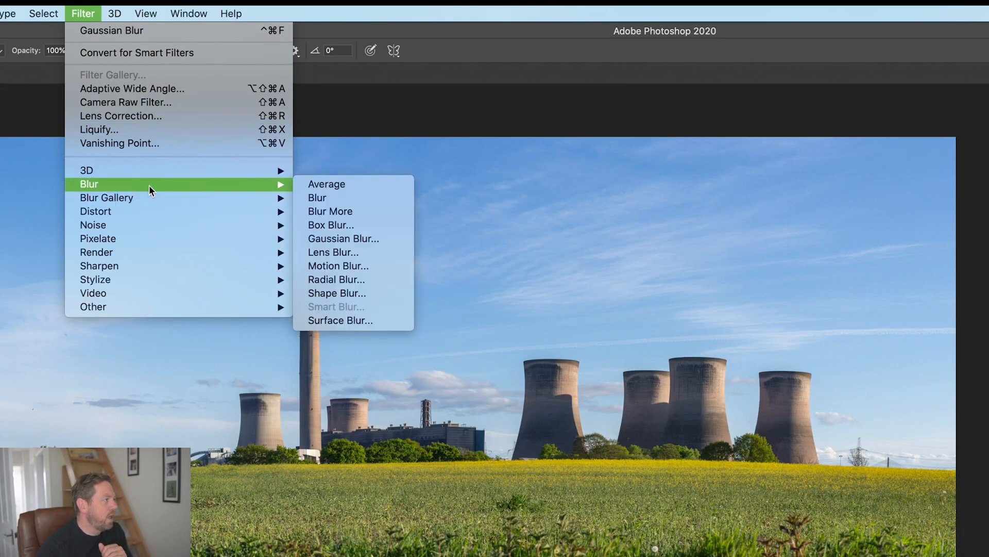
{"action": "left_click", "coordinate": [338, 240]}
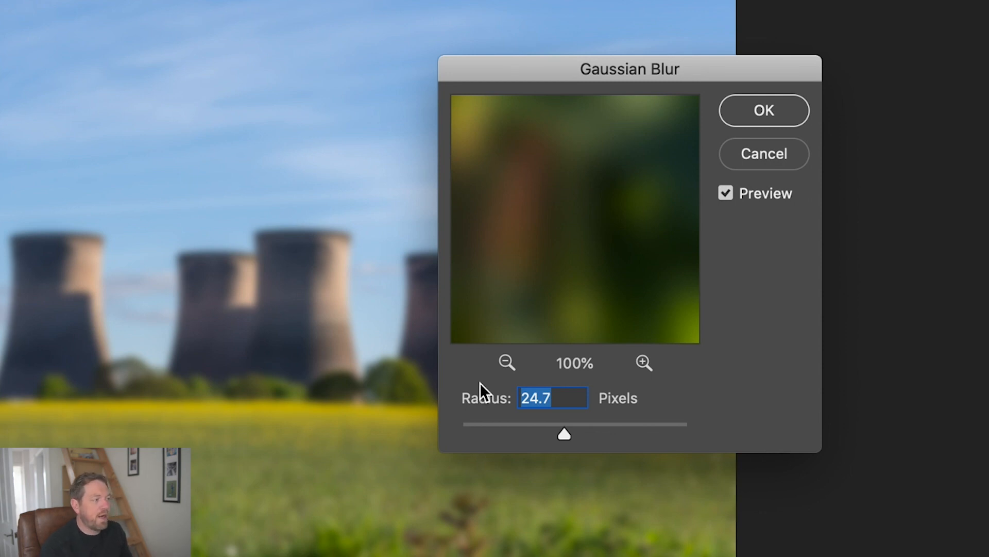
{"action": "type", "text": "30"}
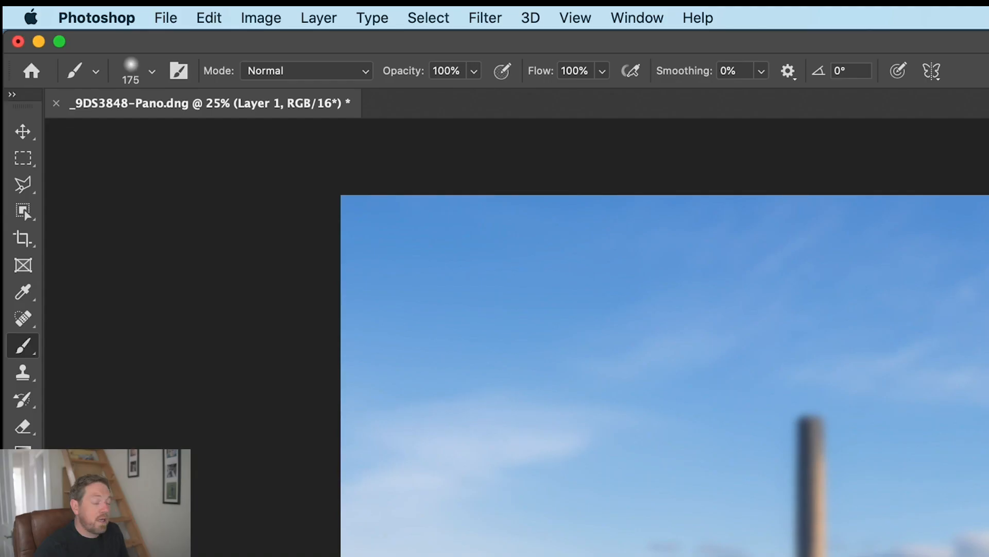
- Apply a Levels adjustment to the blurred layer with the black input at 39 and the white input at 175
{"action": "left_click", "coordinate": [261, 18]}
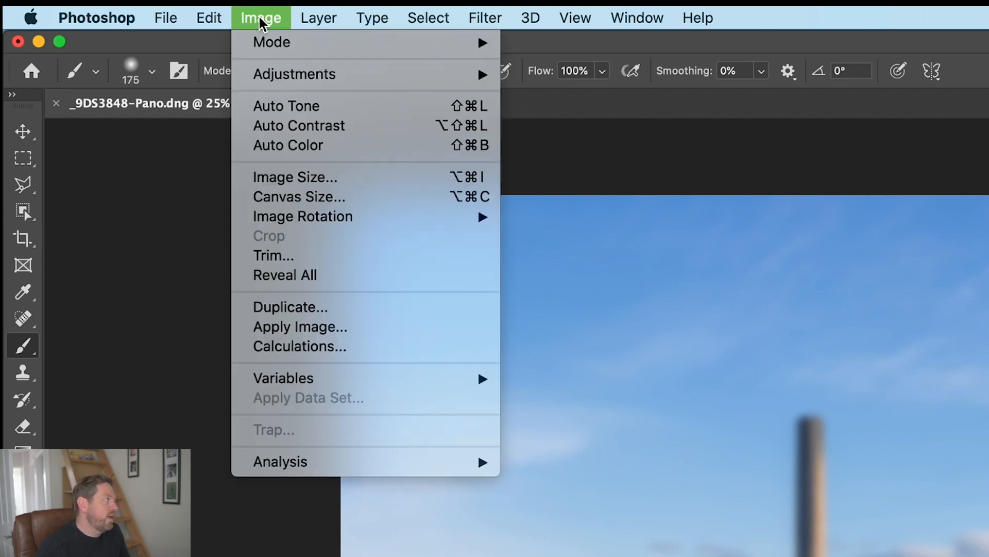
{"action": "mouse_move", "coordinate": [291, 74]}
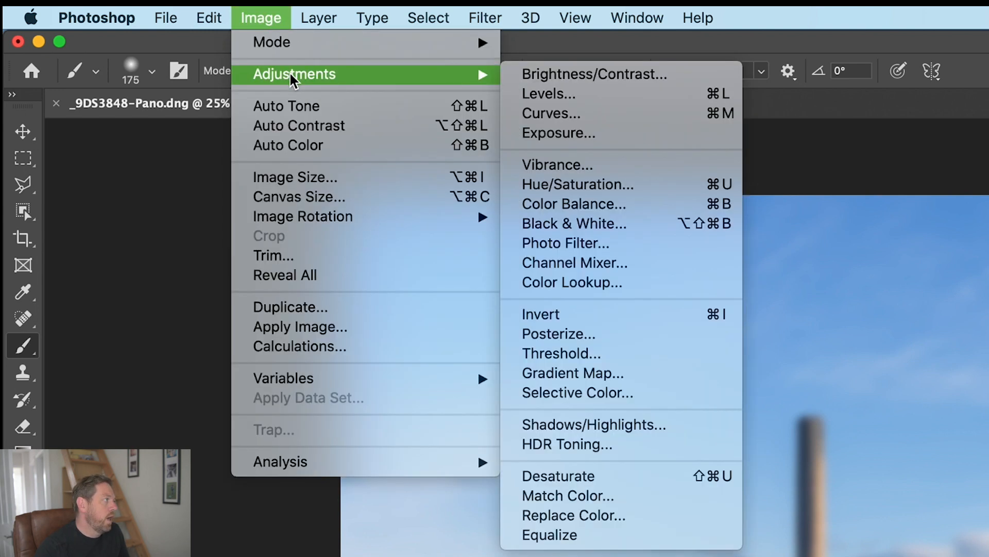
{"action": "left_click", "coordinate": [592, 95]}
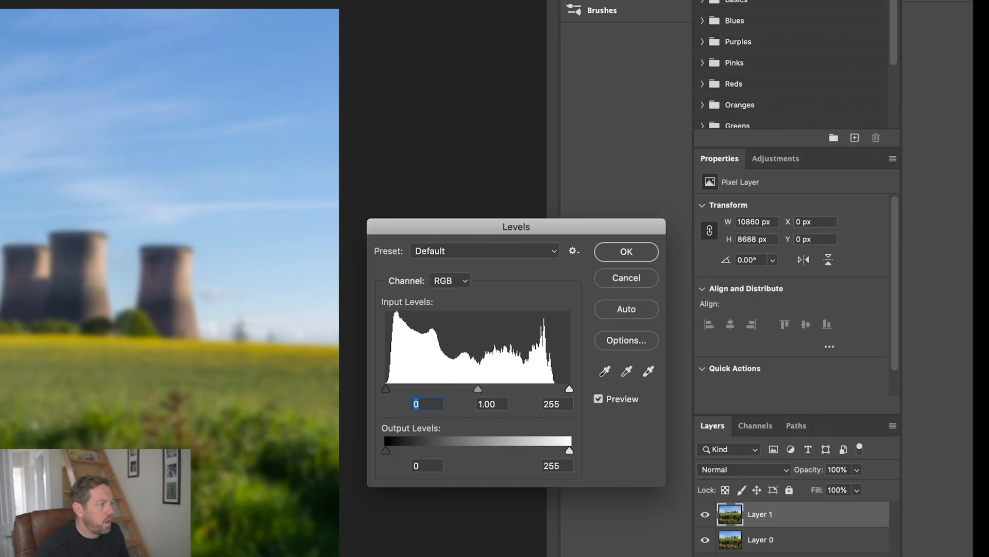
{"action": "left_click_drag", "start_coordinate": [569, 390], "coordinate": [512, 390]}
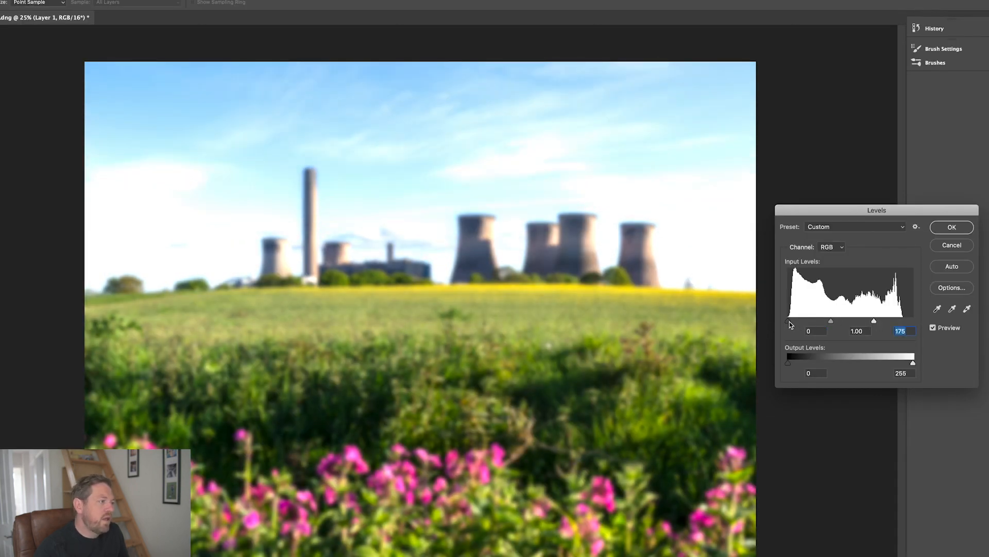
{"action": "left_click_drag", "start_coordinate": [792, 321], "coordinate": [807, 324]}
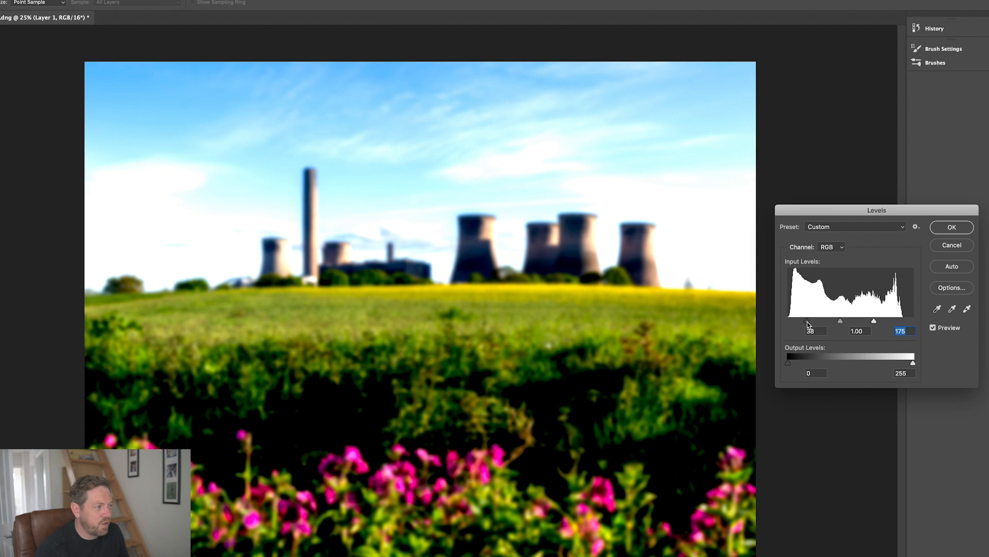
{"action": "left_click", "coordinate": [808, 322]}
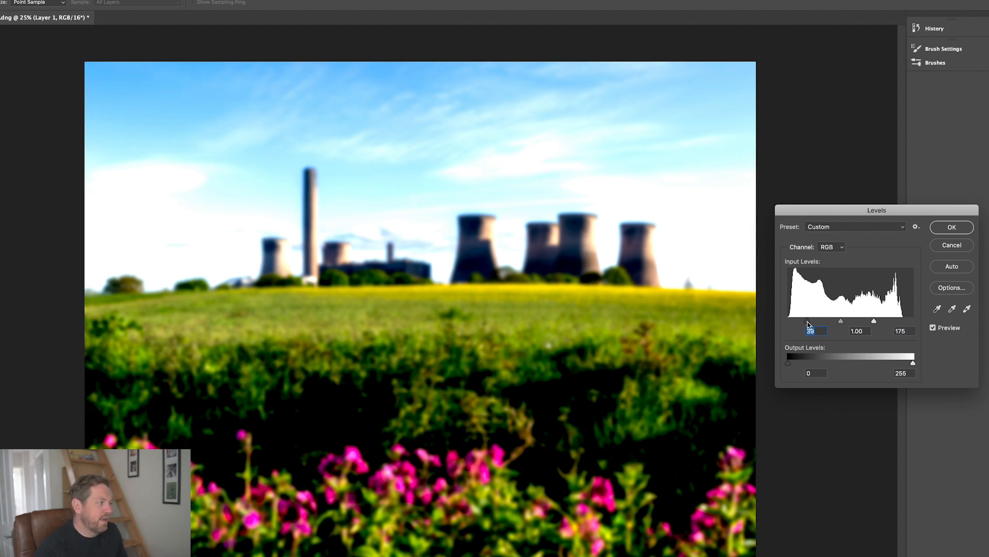
{"action": "left_click", "coordinate": [952, 227]}
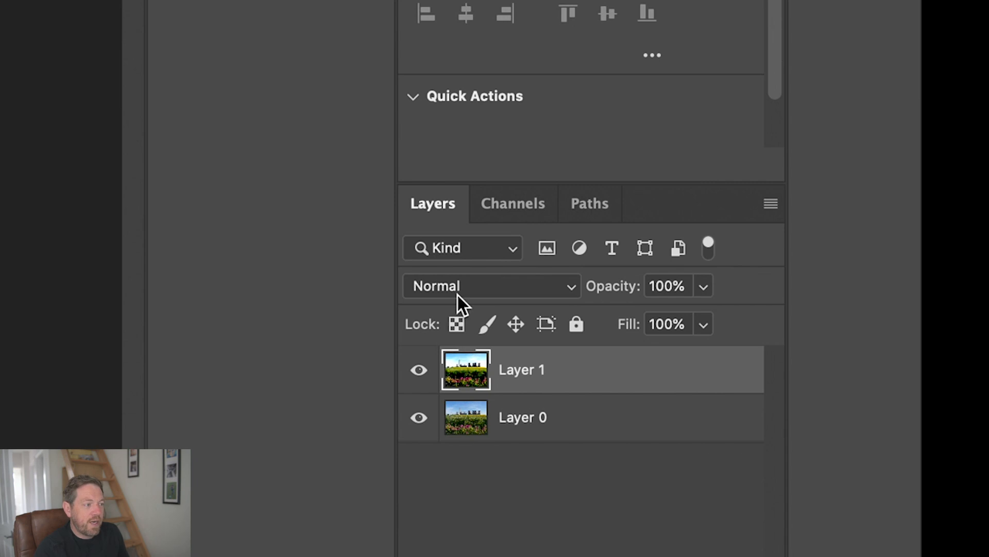
- Lower the opacity of Layer 1 to 10%
{"action": "left_click", "coordinate": [704, 287]}
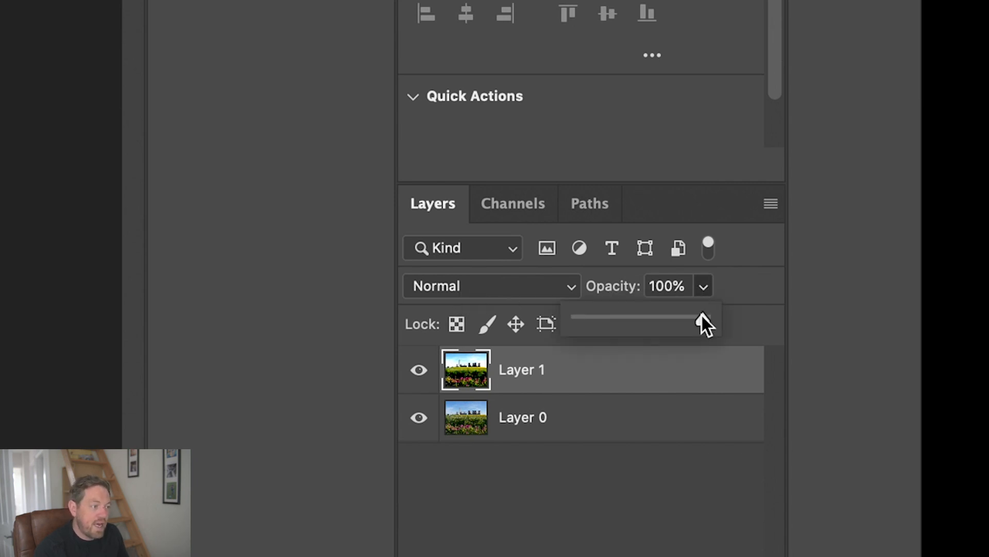
{"action": "left_click_drag", "start_coordinate": [702, 323], "coordinate": [699, 323]}
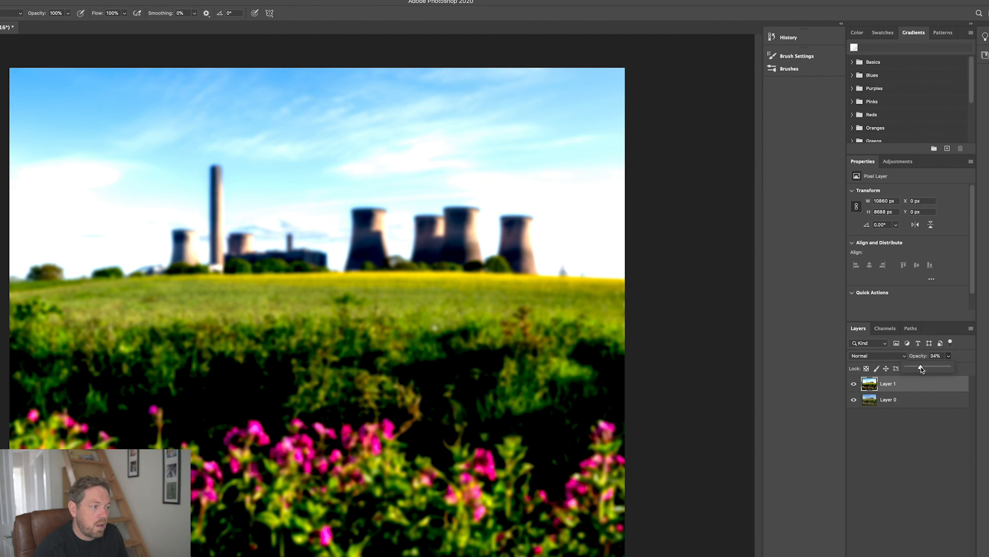
{"action": "left_click_drag", "start_coordinate": [912, 367], "coordinate": [912, 367]}
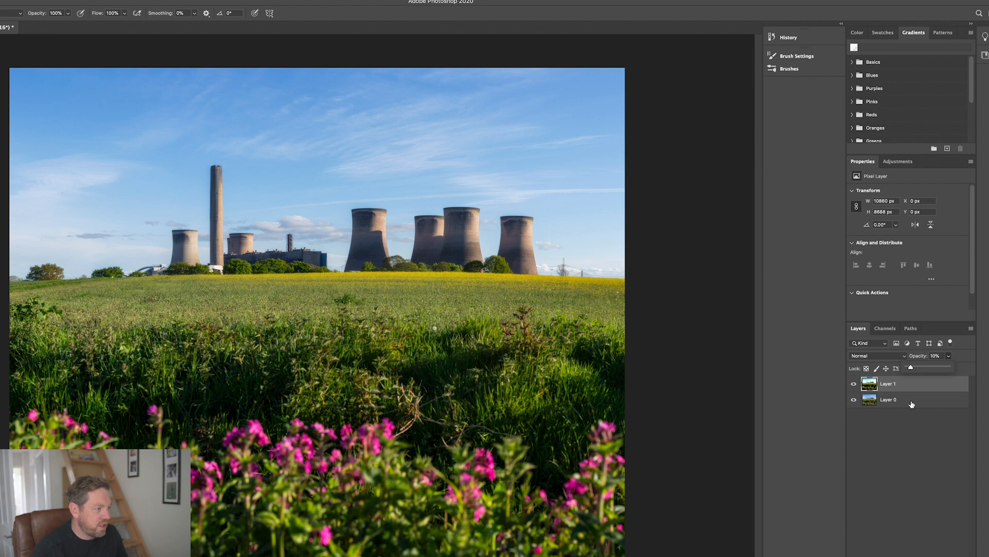
- Inspect the glow effect up close across the field, trees, cooling towers, chimney and sky
{"action": "left_click", "coordinate": [855, 384]}
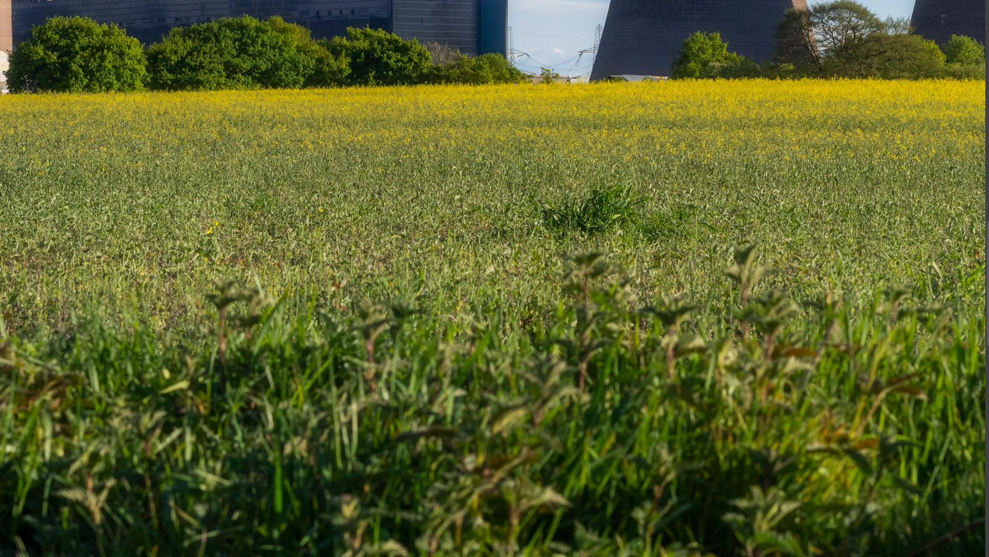
{"action": "left_click_drag", "start_coordinate": [744, 194], "coordinate": [576, 194]}
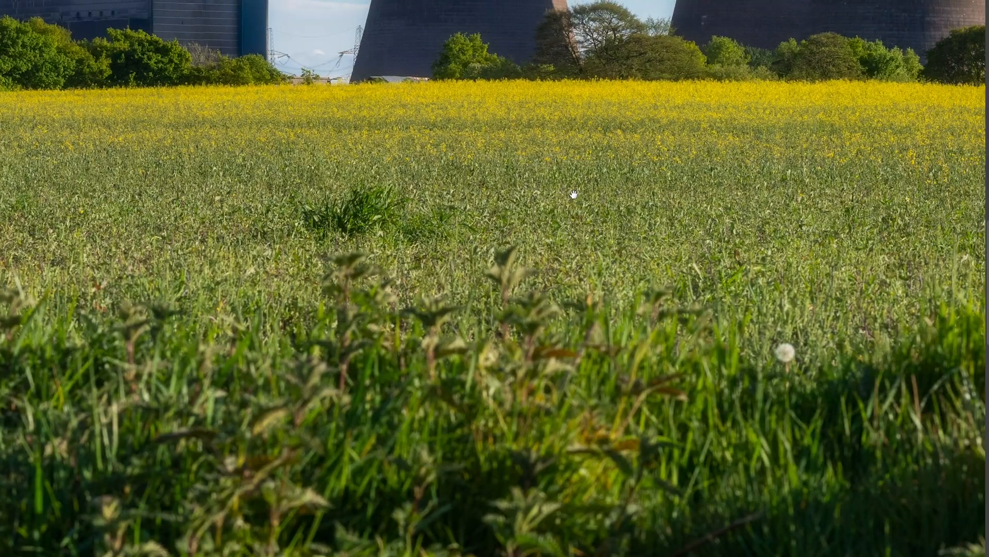
{"action": "left_click_drag", "start_coordinate": [864, 183], "coordinate": [696, 183]}
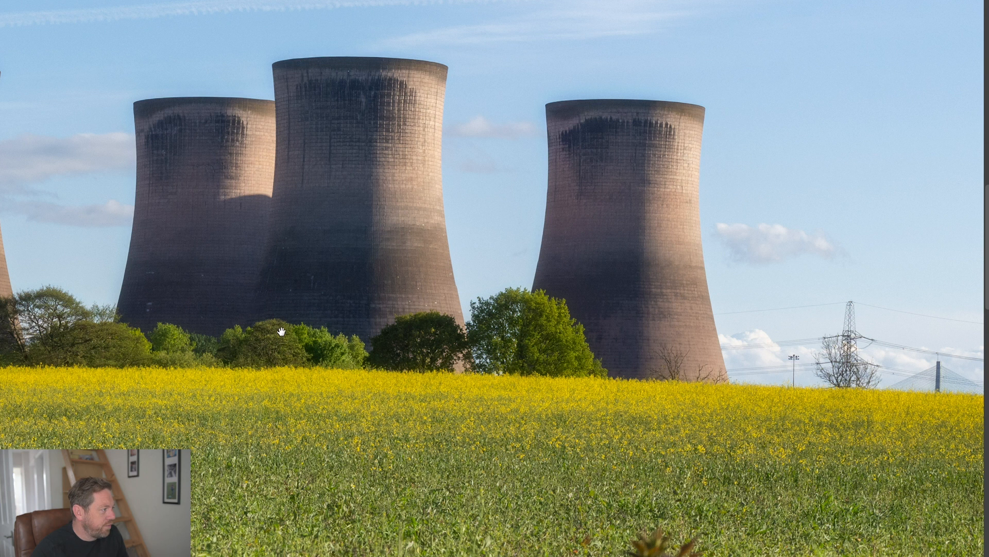
{"action": "left_click_drag", "start_coordinate": [227, 384], "coordinate": [911, 290]}
{"action": "left_click_drag", "start_coordinate": [301, 342], "coordinate": [960, 296]}
{"action": "left_click_drag", "start_coordinate": [356, 326], "coordinate": [623, 307]}
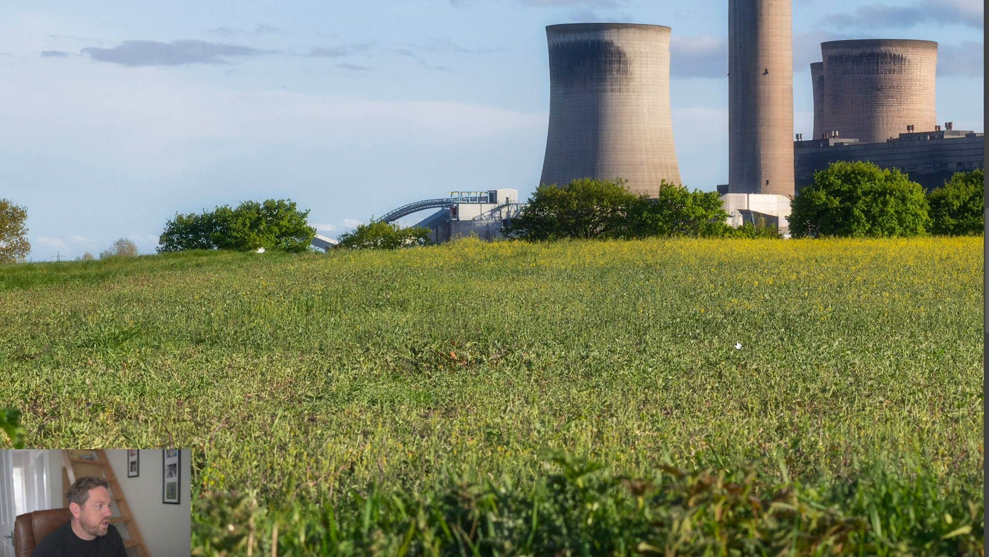
{"action": "left_click_drag", "start_coordinate": [746, 235], "coordinate": [529, 427]}
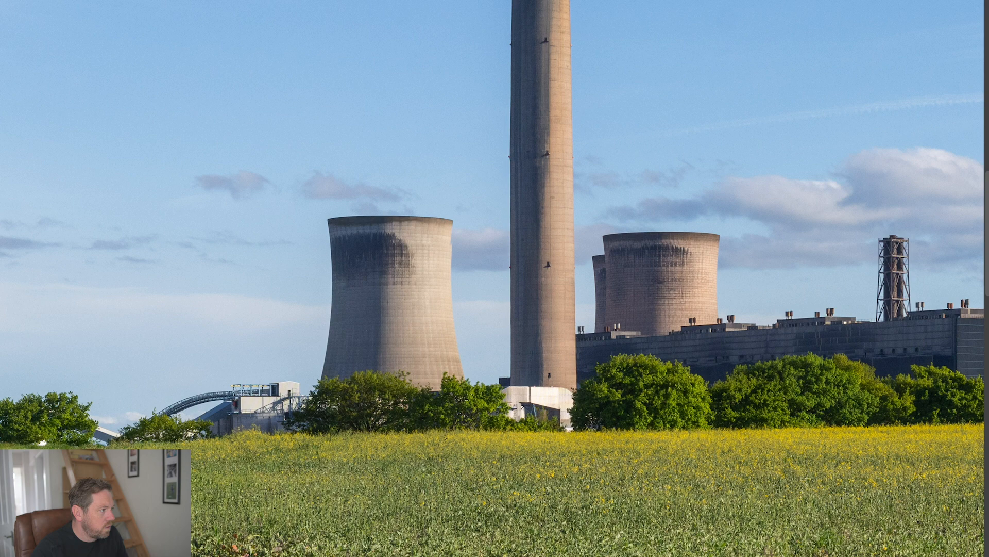
{"action": "left_click_drag", "start_coordinate": [636, 203], "coordinate": [540, 324]}
{"action": "left_click_drag", "start_coordinate": [464, 304], "coordinate": [214, 283]}
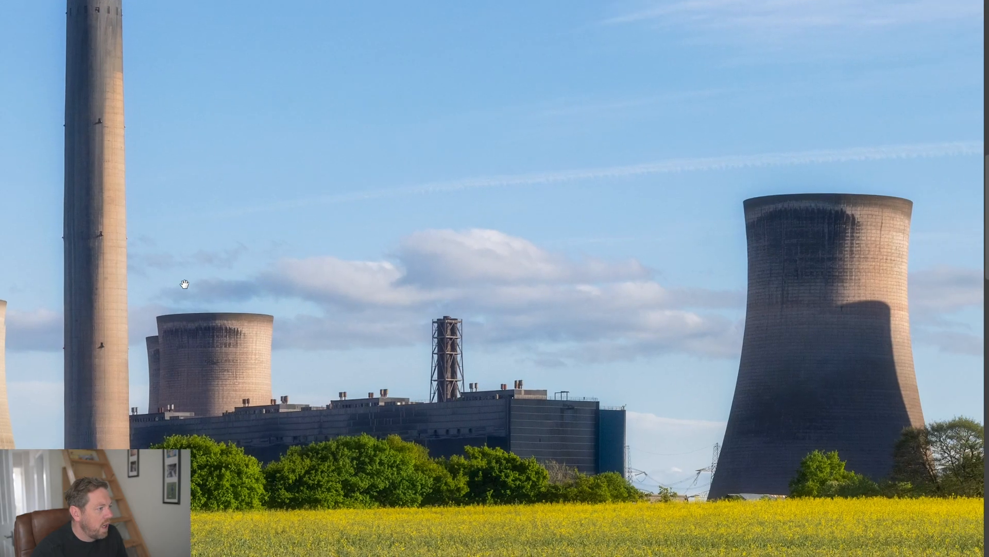
{"action": "left_click_drag", "start_coordinate": [746, 285], "coordinate": [349, 277]}
{"action": "left_click_drag", "start_coordinate": [623, 287], "coordinate": [437, 278]}
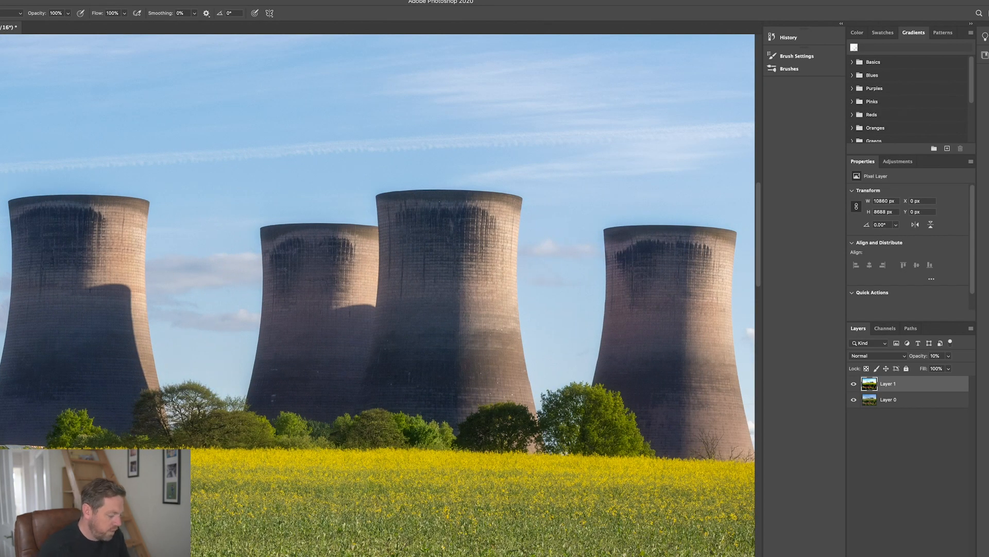
- Add a layer mask to Layer 1 and paint it black over the cooling towers, chimney and power station buildings
{"action": "key", "text": "super+minus"}
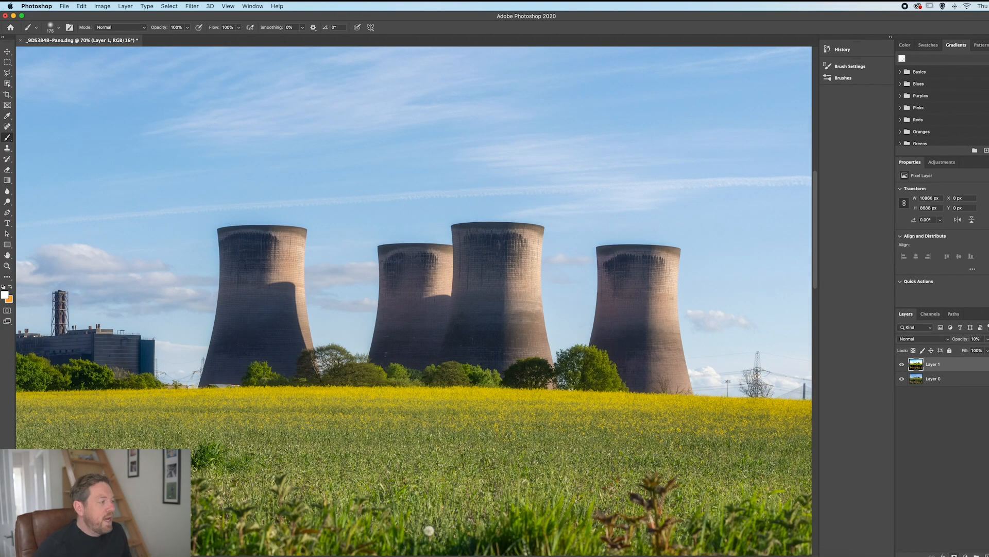
{"action": "left_click", "coordinate": [955, 555]}
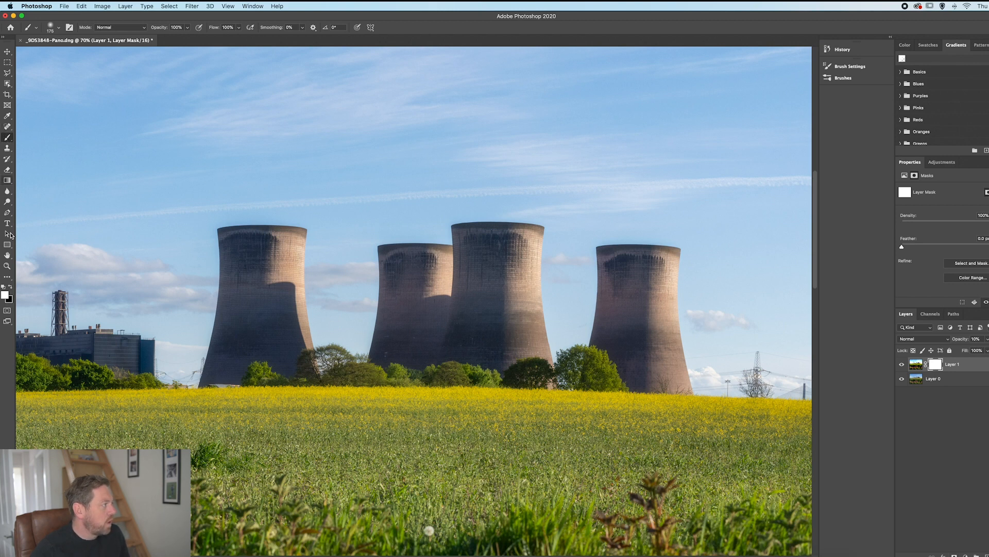
{"action": "left_click", "coordinate": [9, 288]}
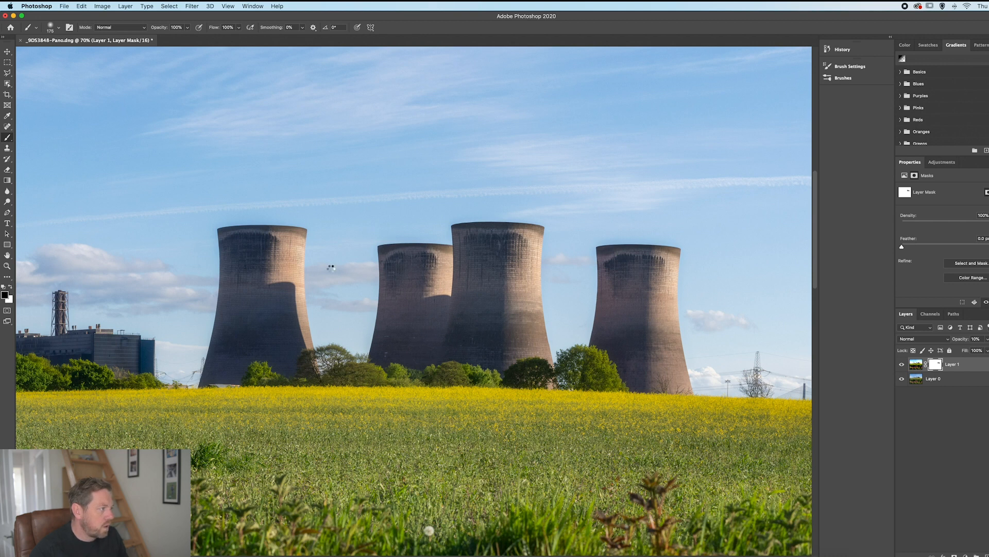
{"action": "left_click_drag", "start_coordinate": [293, 263], "coordinate": [466, 274]}
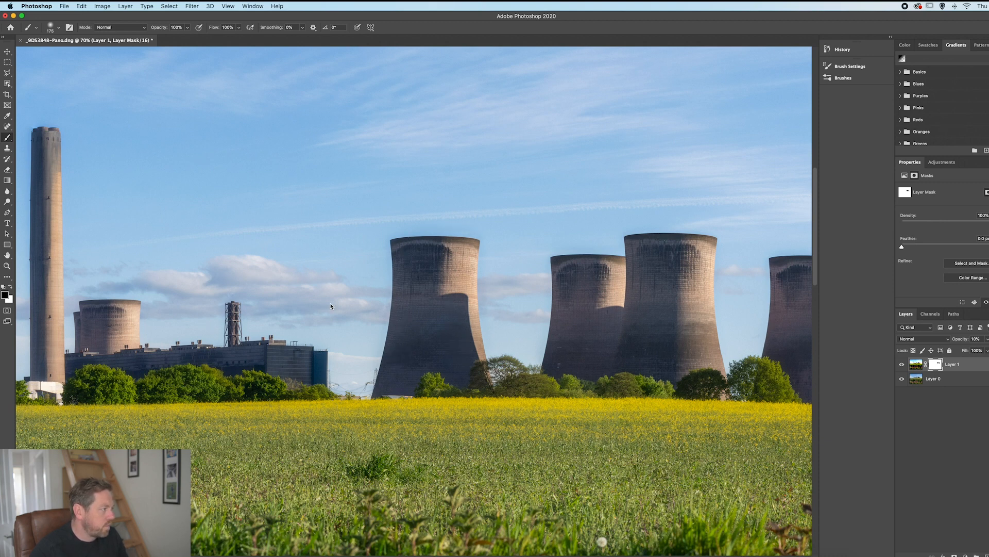
{"action": "left_click_drag", "start_coordinate": [279, 278], "coordinate": [535, 257]}
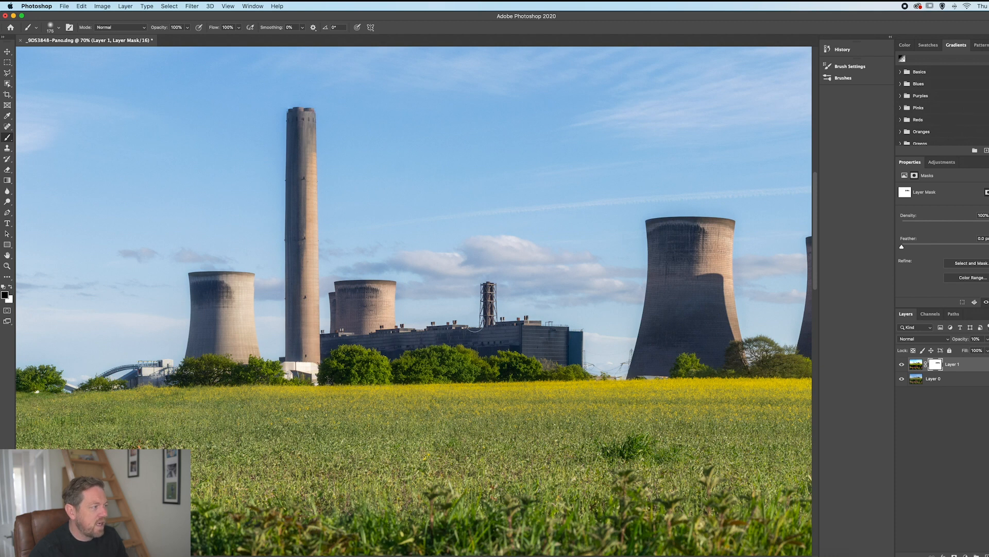
{"action": "mouse_move", "coordinate": [304, 296]}
{"action": "left_mouse_down"}
{"action": "mouse_move", "coordinate": [485, 315]}
{"action": "mouse_move", "coordinate": [523, 338]}
{"action": "left_mouse_up"}
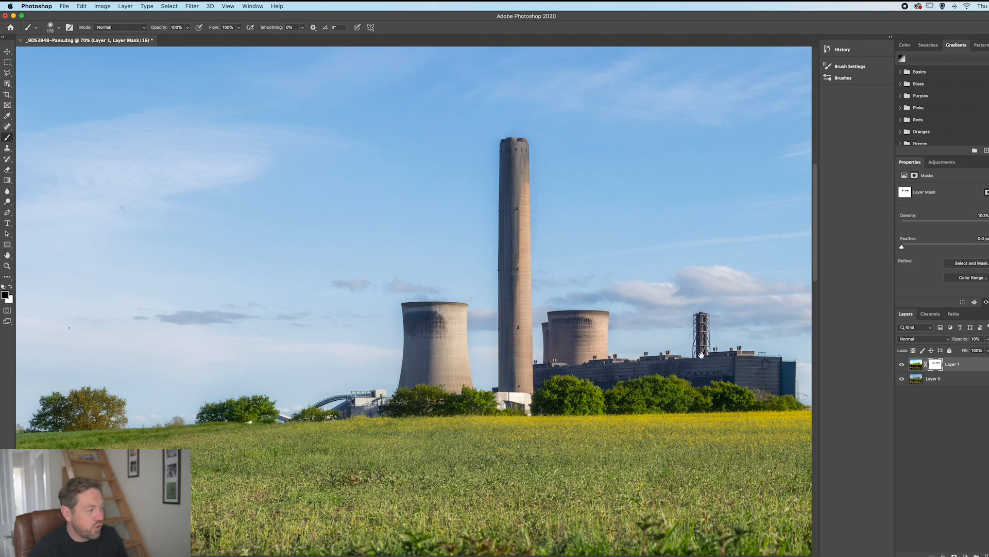
{"action": "scroll", "coordinate": [511, 341], "scroll_direction": "right", "scroll_amount": 10}
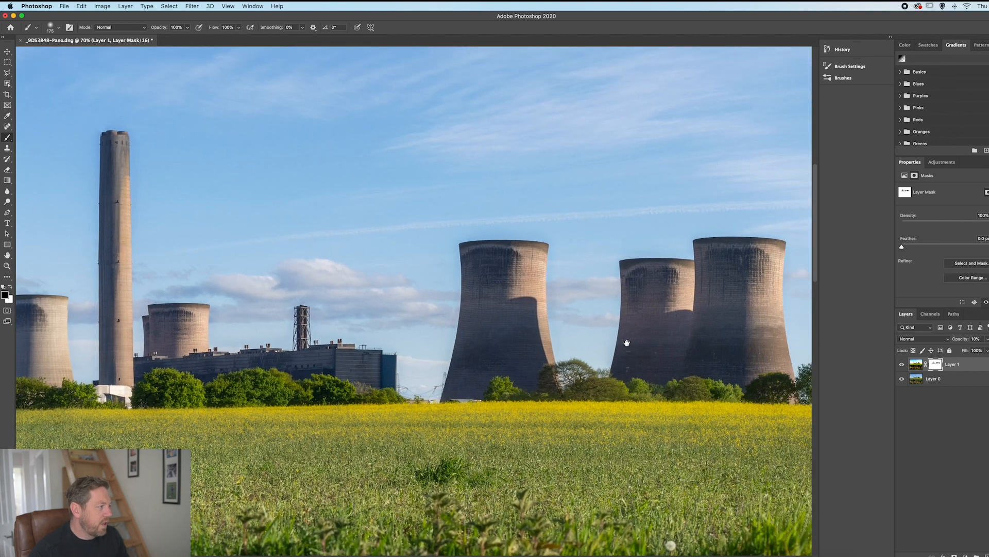
{"action": "left_click_drag", "start_coordinate": [627, 342], "coordinate": [415, 328]}
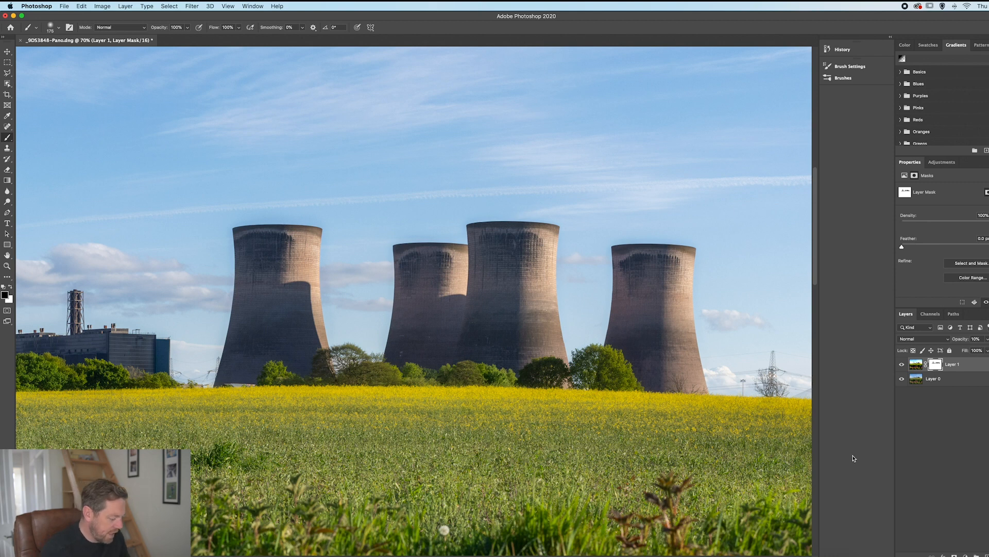
- Compare the whole image with Layer 1 hidden and shown, leaving the layer visible
{"action": "key", "text": "super+minus"}
{"action": "key", "text": "super+minus"}
{"action": "key", "text": "super+minus"}
{"action": "key", "text": "super+minus"}
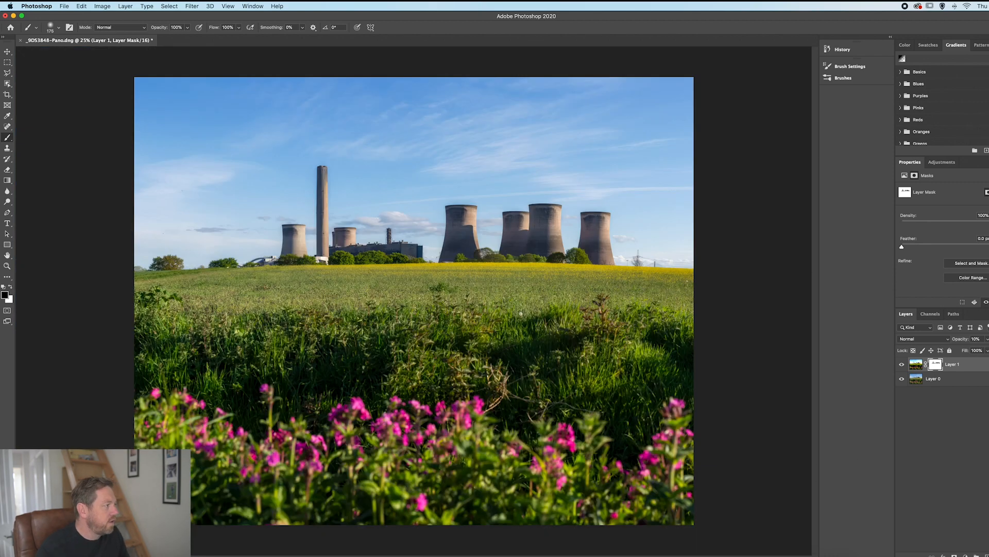
{"action": "left_click", "coordinate": [902, 365]}
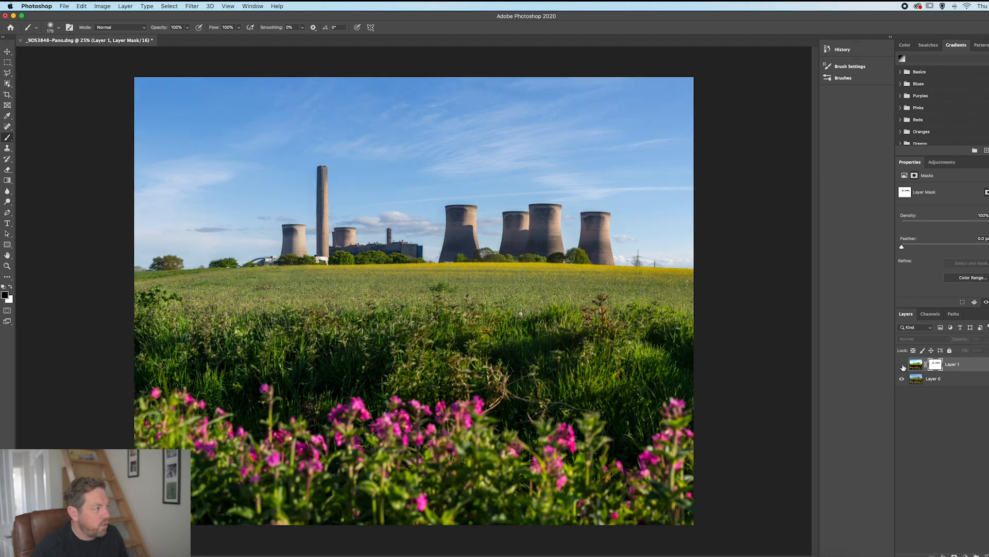
{"action": "left_click", "coordinate": [902, 365]}
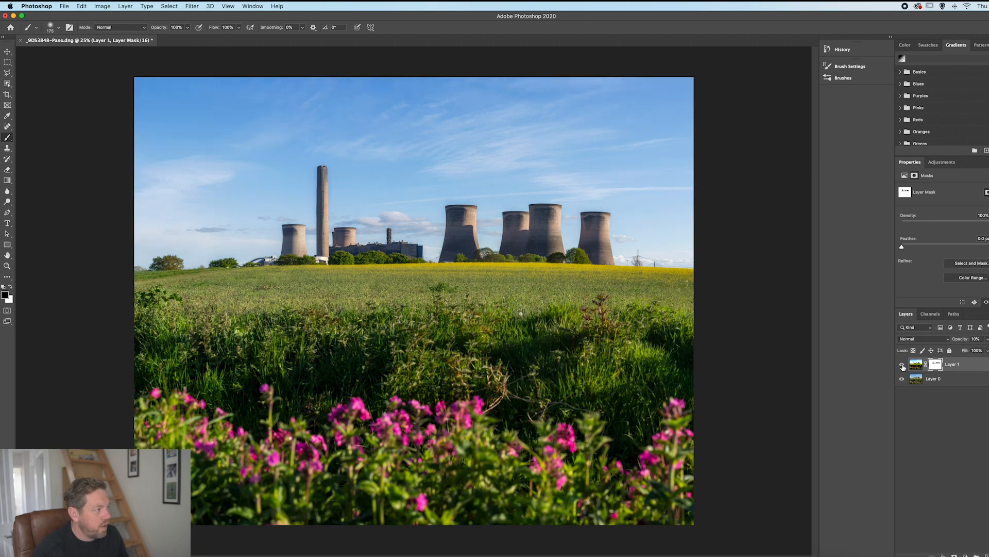